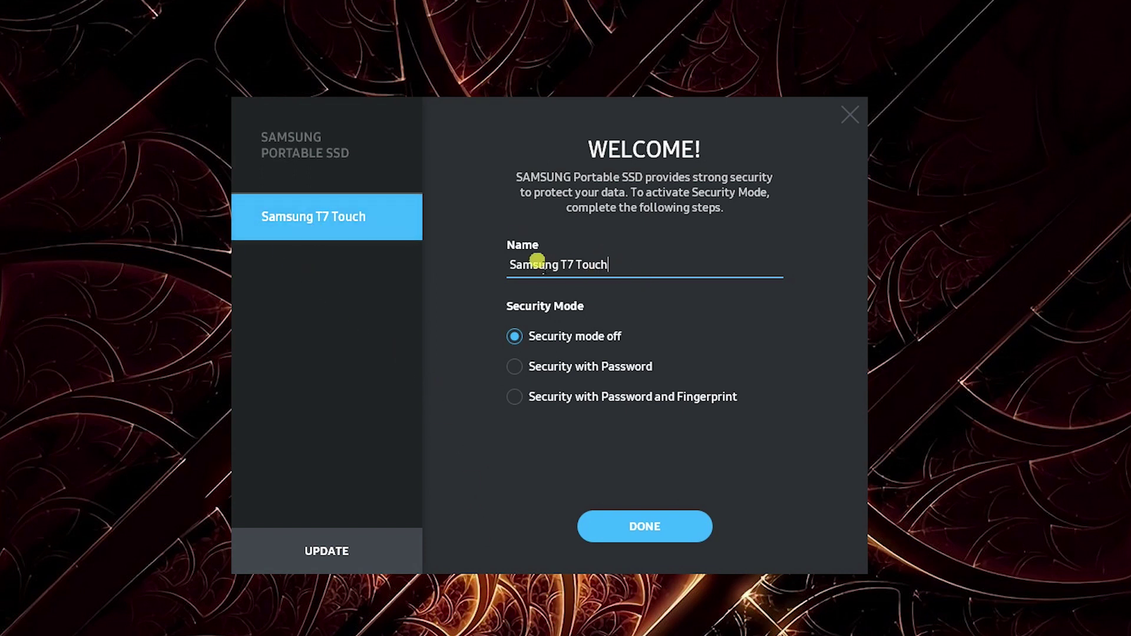
Choose Security with Password and Fingerprint as the Samsung T7 Touch's security mode and begin its setup
triple_click(537, 260)
click(644, 272)
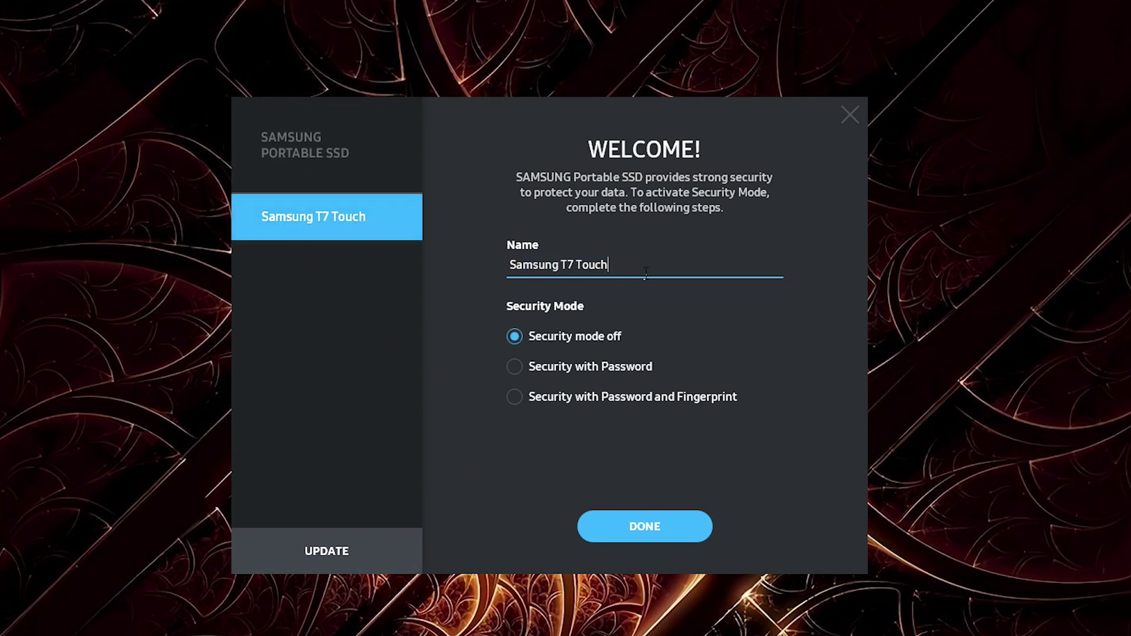
click(556, 333)
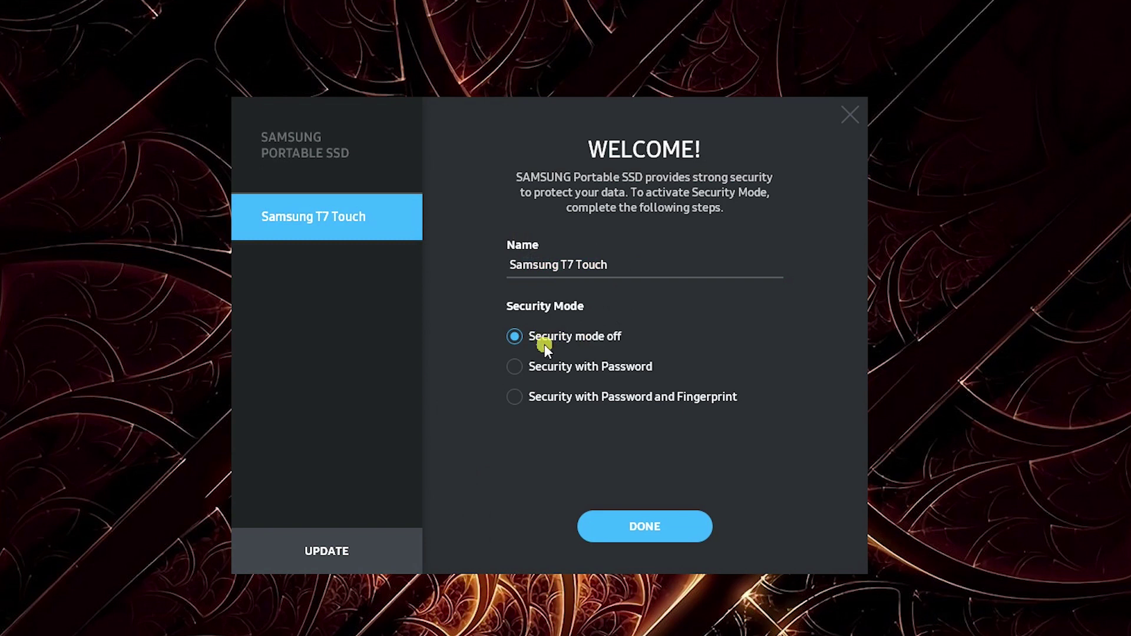
click(553, 366)
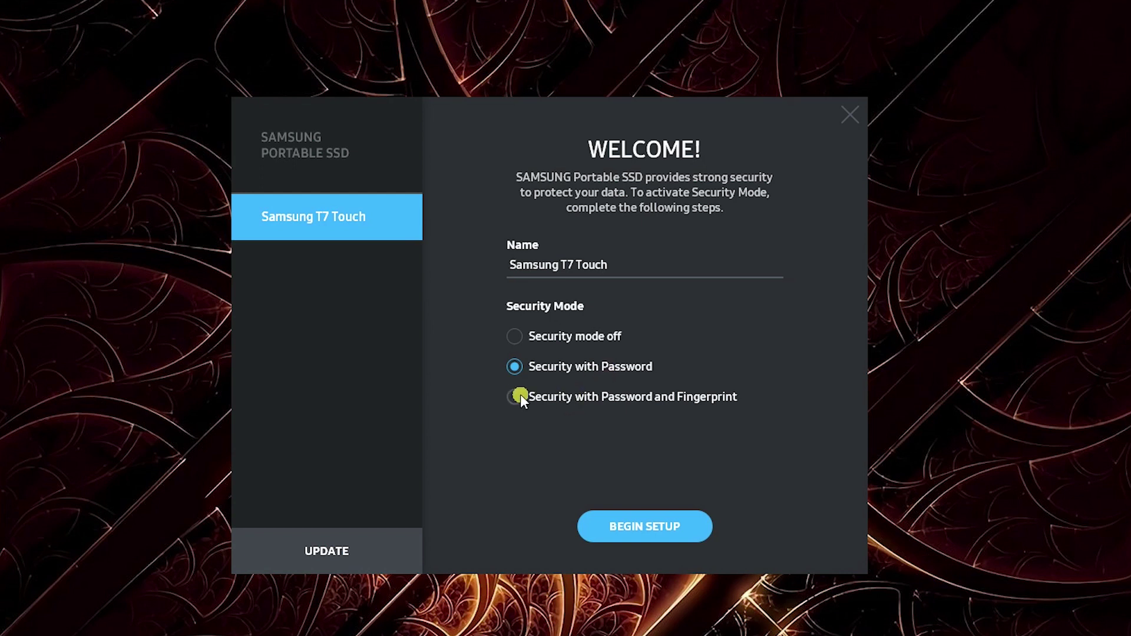
click(578, 397)
click(656, 514)
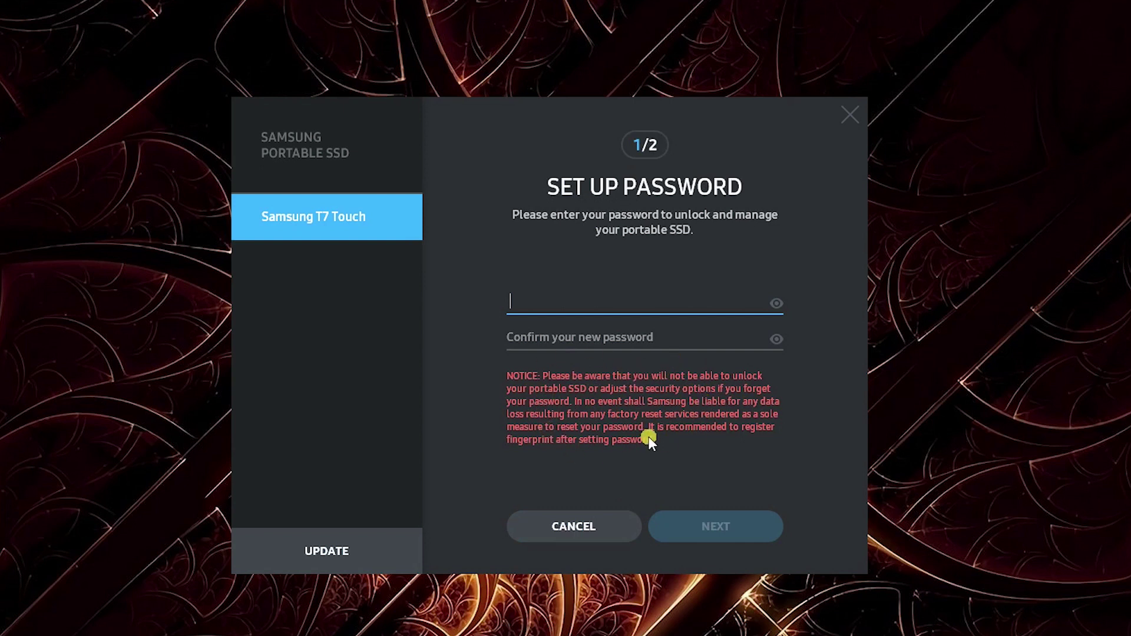
Enter and confirm the new drive password, and finish the fingerprint registration without adding another fingerprint
text(••••••••)
key(Tab)
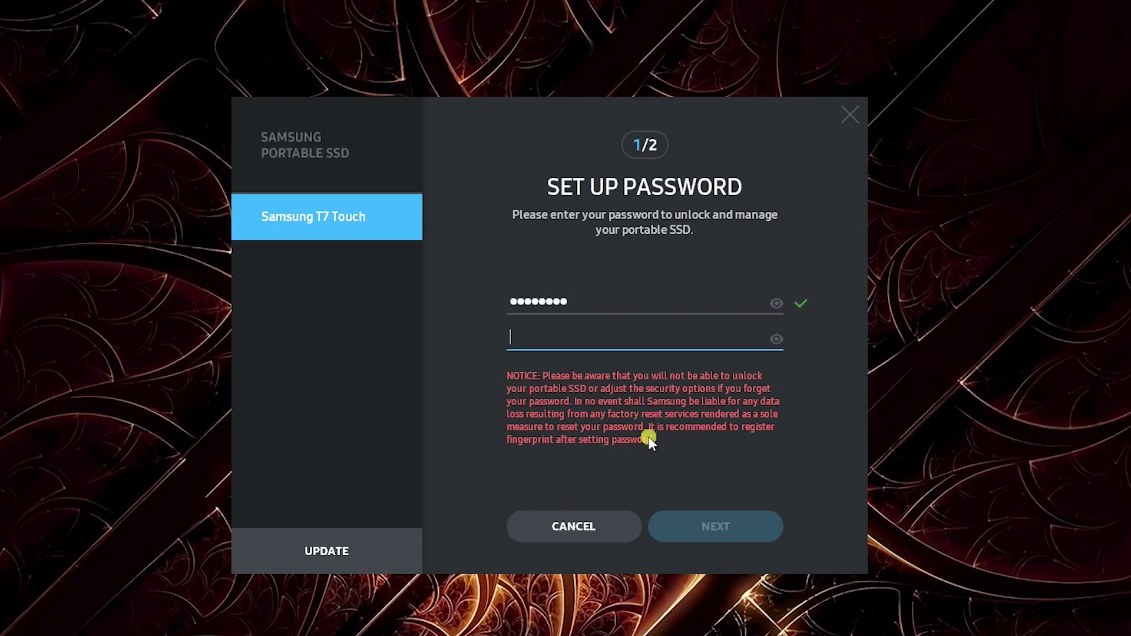
text(••••••••)
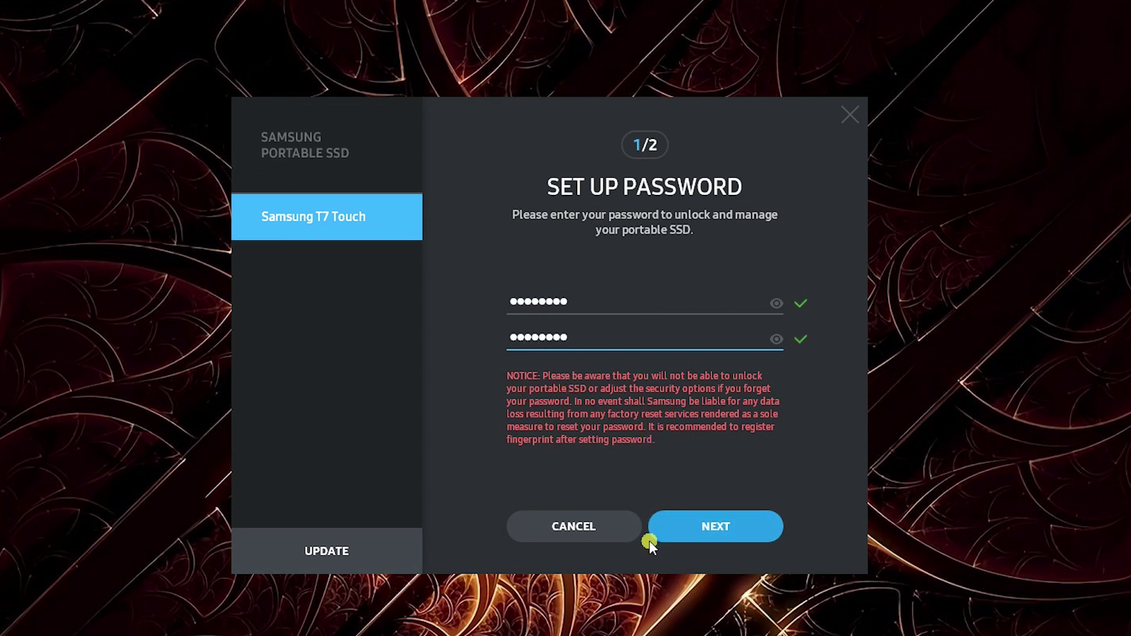
click(714, 532)
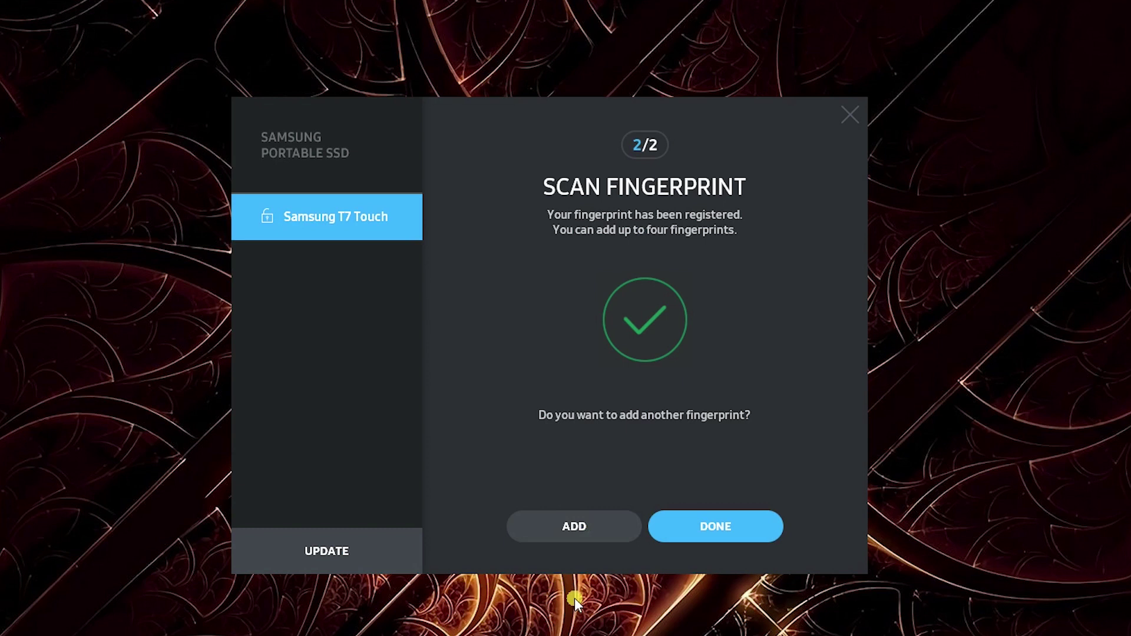
click(723, 525)
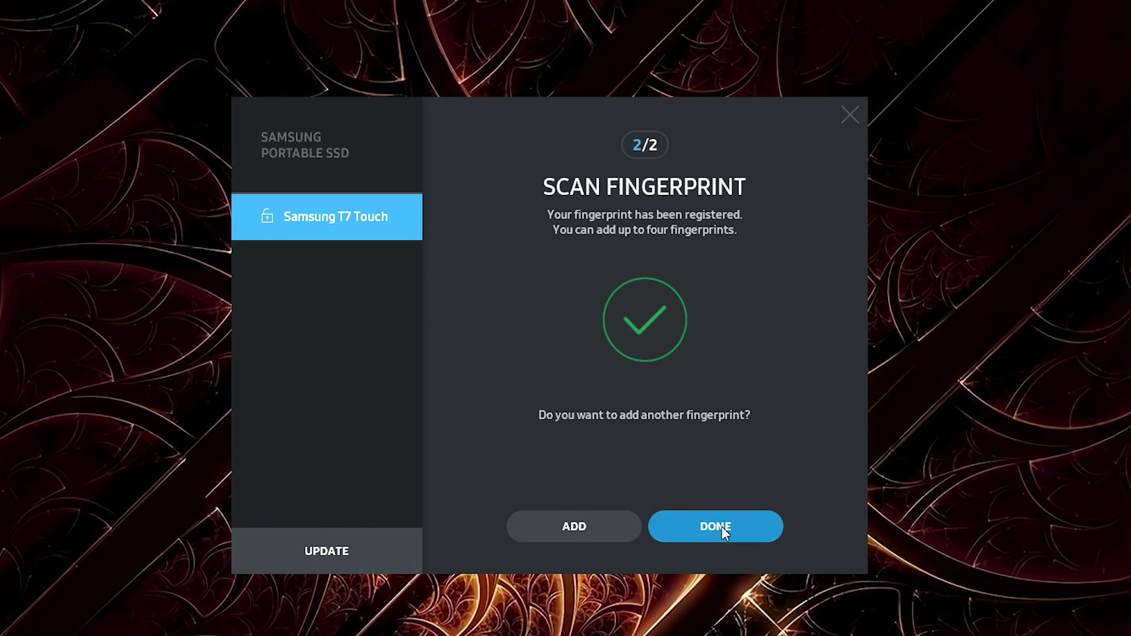
click(703, 527)
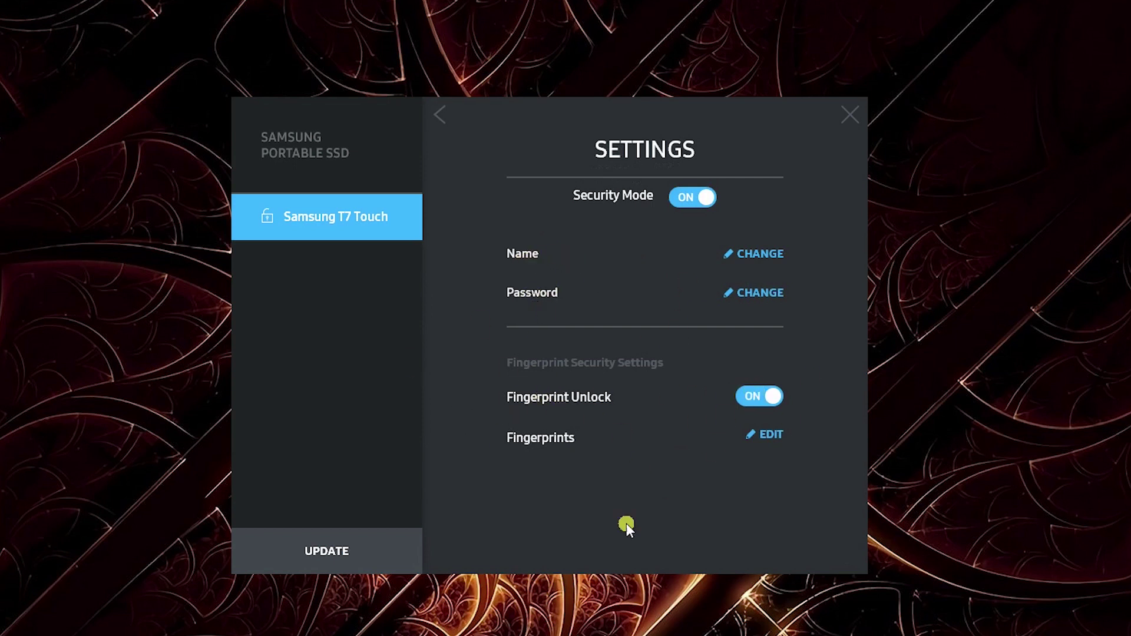
Check for updates to the Samsung Portable SSD software
click(330, 556)
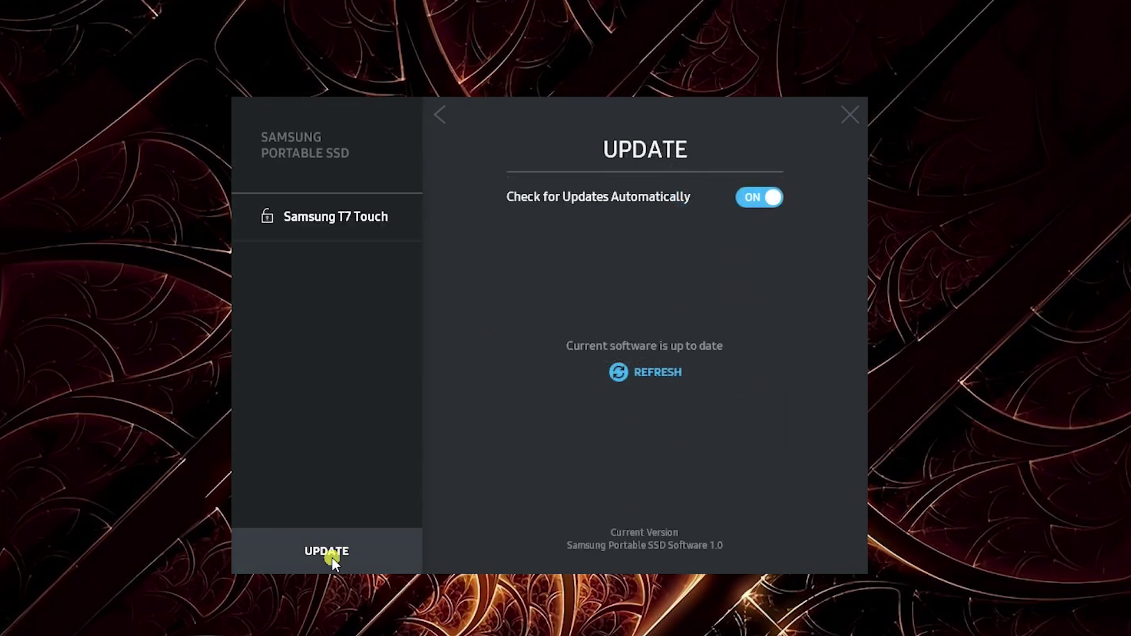
click(645, 373)
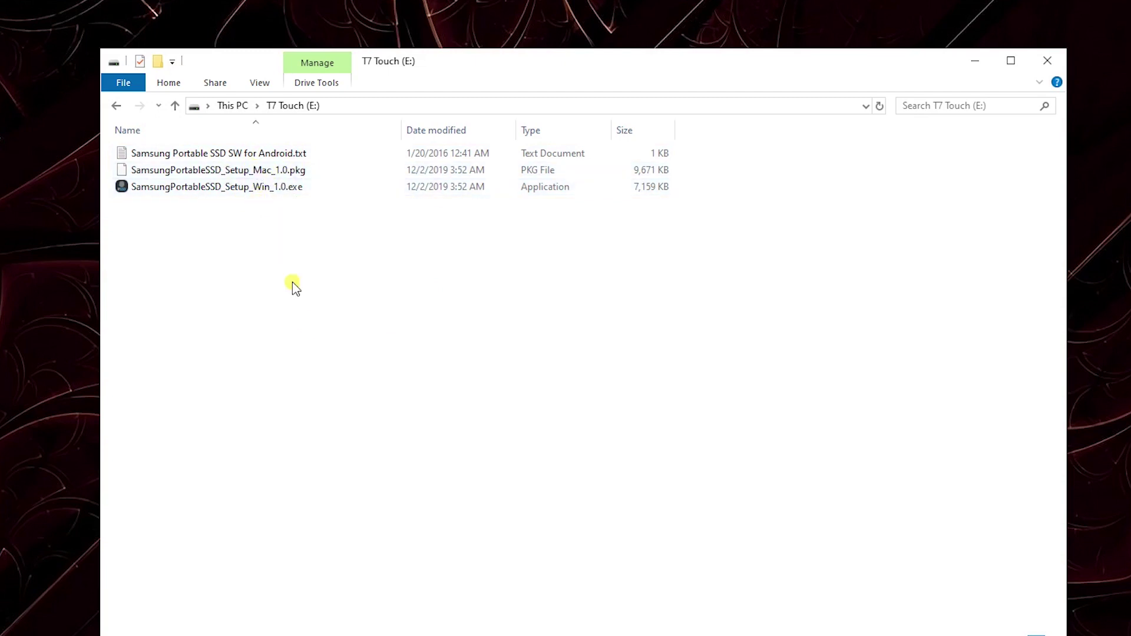
Minimize the T7 Touch (E:) file window and dismiss the Dropbox Camera Upload prompt covering the SSD unlock screen
click(975, 62)
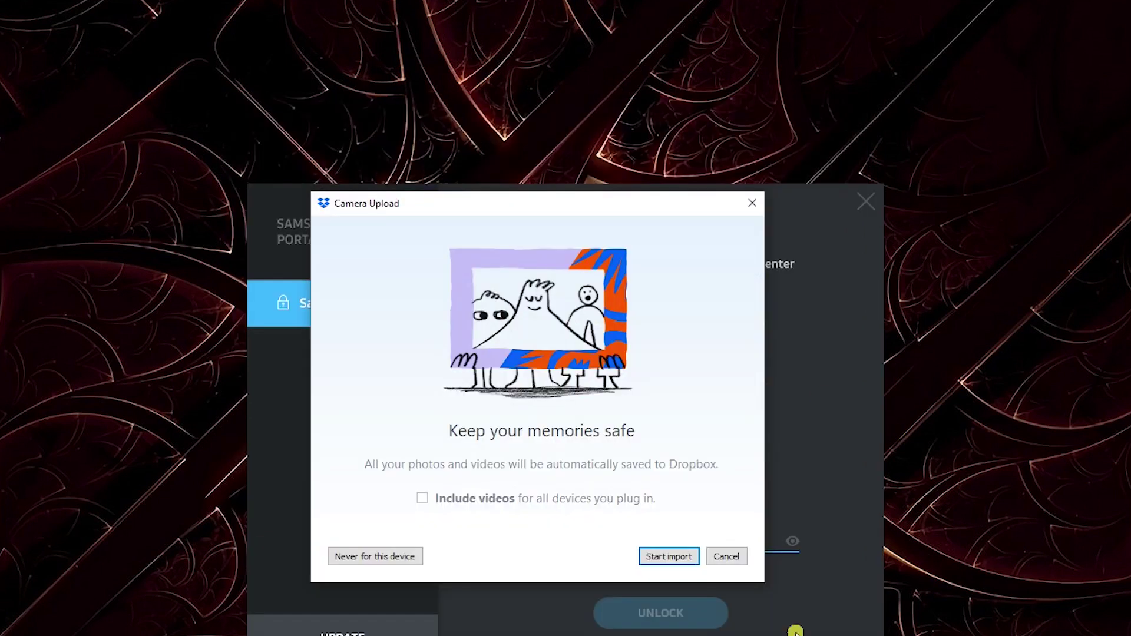
drag(456, 210, 462, 51)
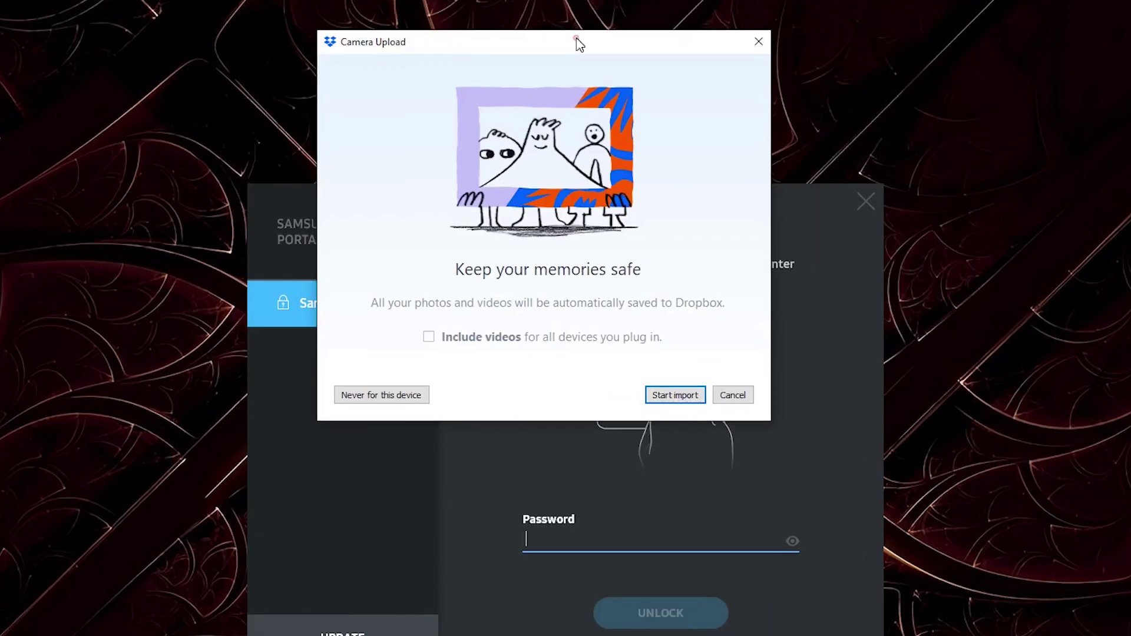
click(757, 39)
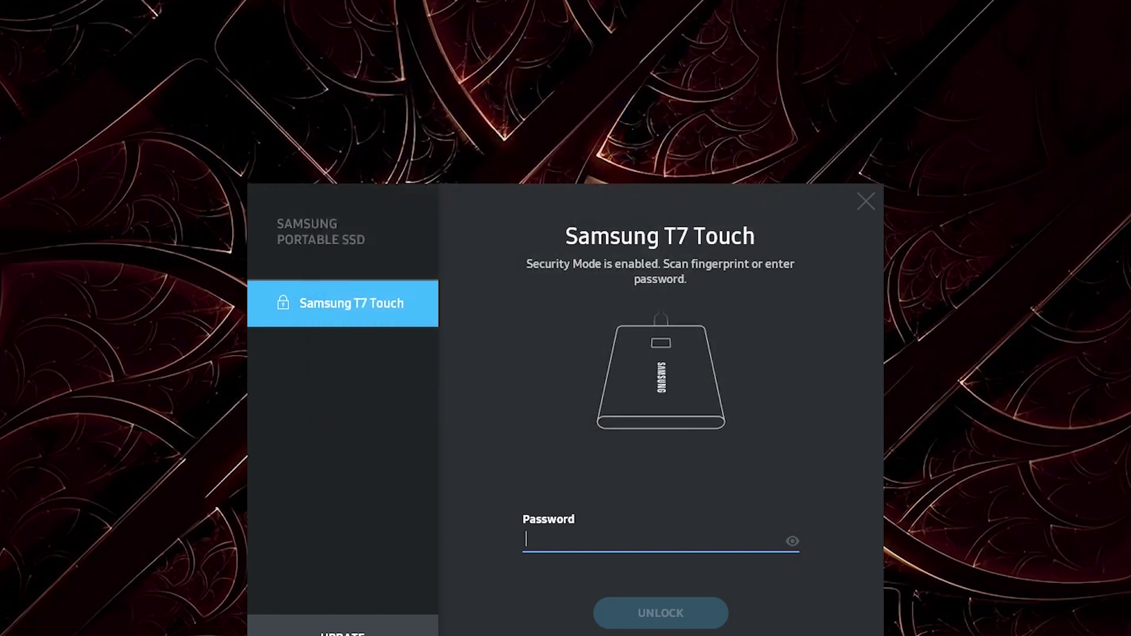
drag(508, 213, 506, 96)
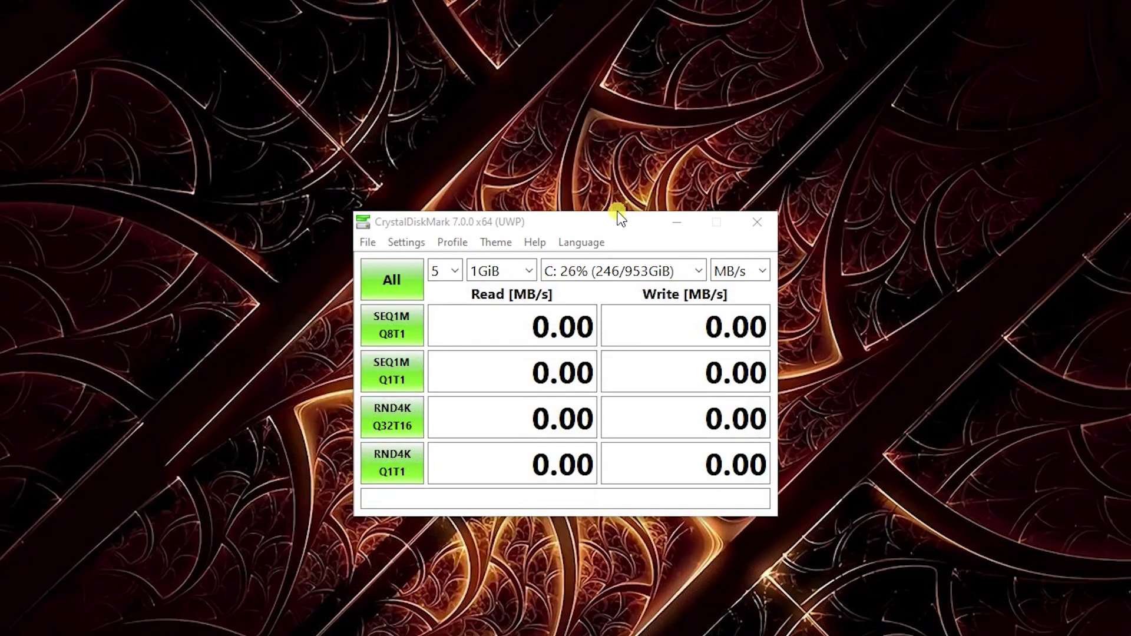
Set drive E: as the benchmark target in CrystalDiskMark
drag(612, 223, 593, 193)
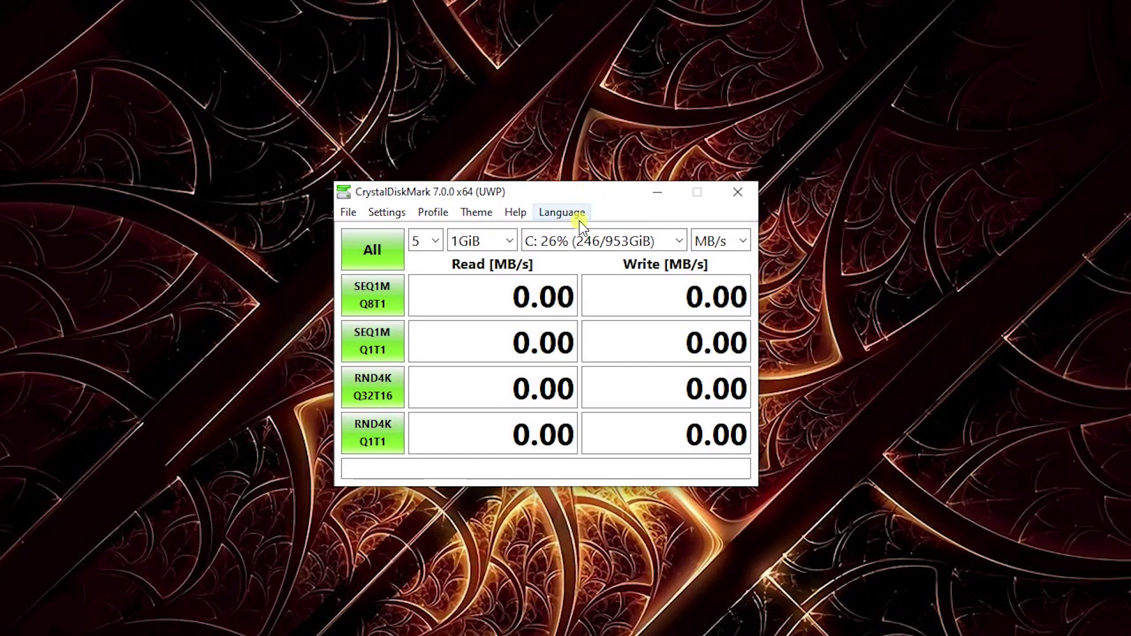
click(575, 241)
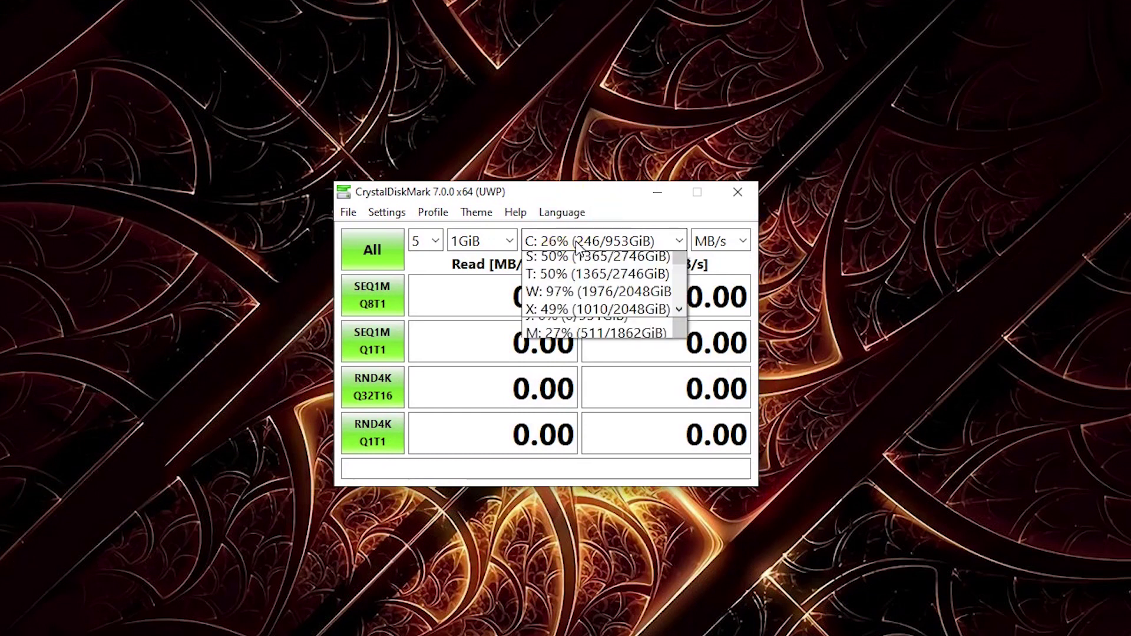
click(582, 304)
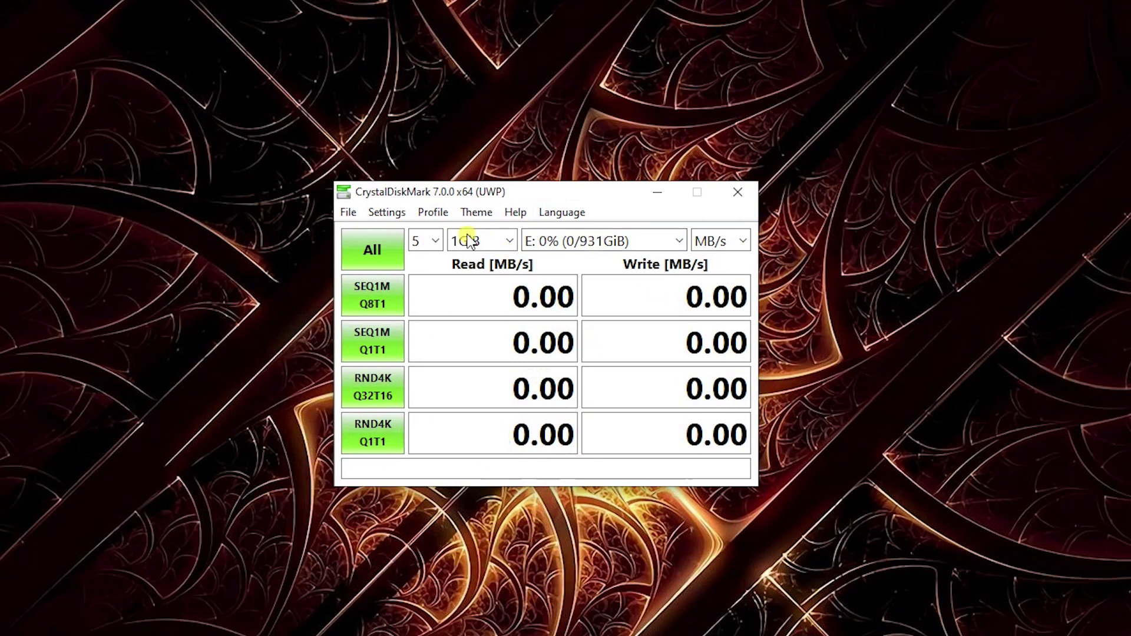
drag(577, 196, 555, 154)
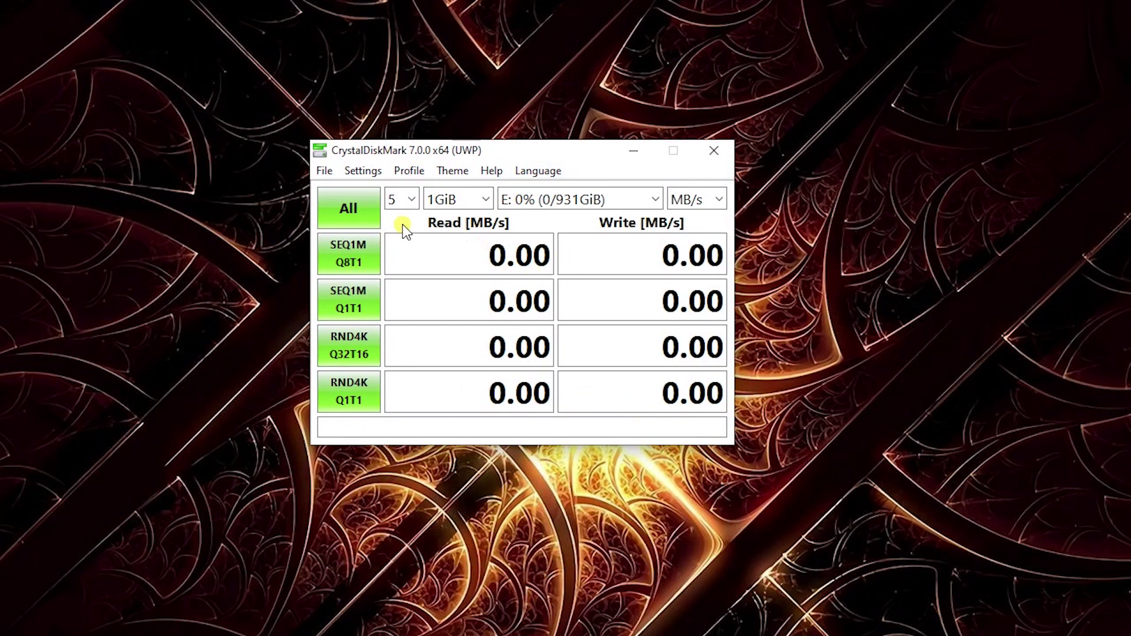
Run the full set of sequential and random read and write tests on drive E:
click(322, 171)
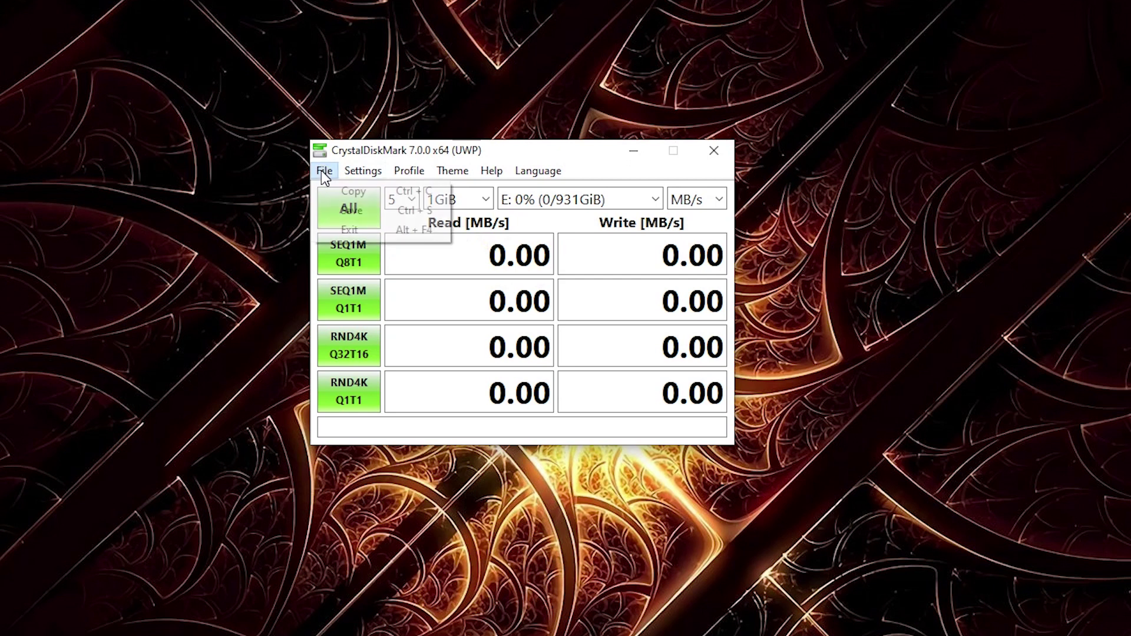
mouse_move(461, 171)
mouse_move(368, 175)
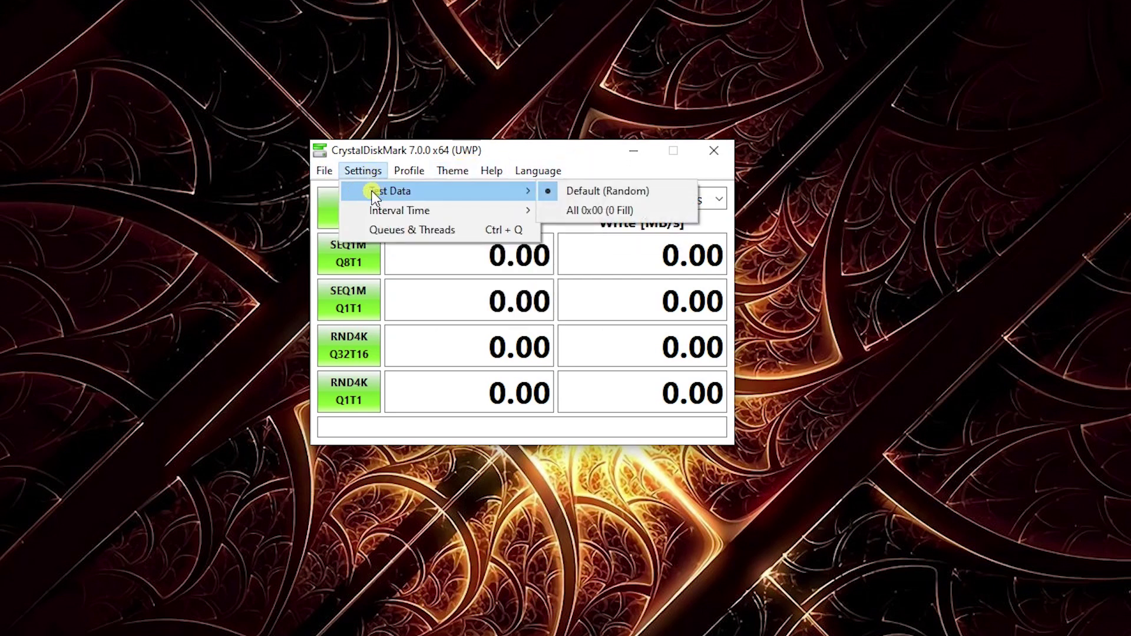
click(327, 218)
click(337, 212)
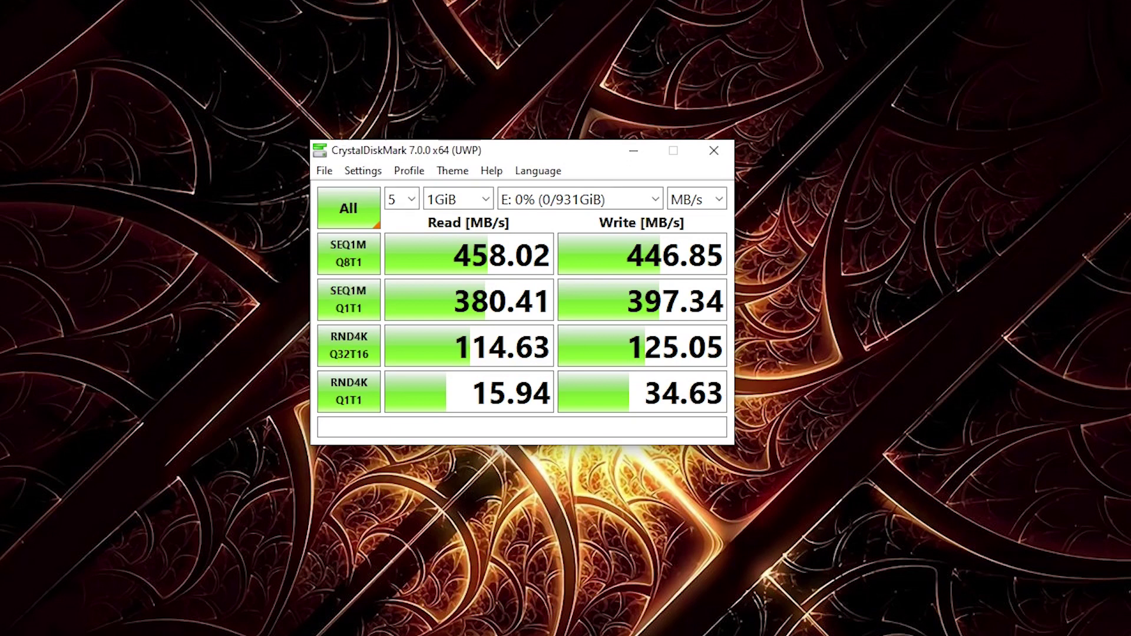
click(415, 204)
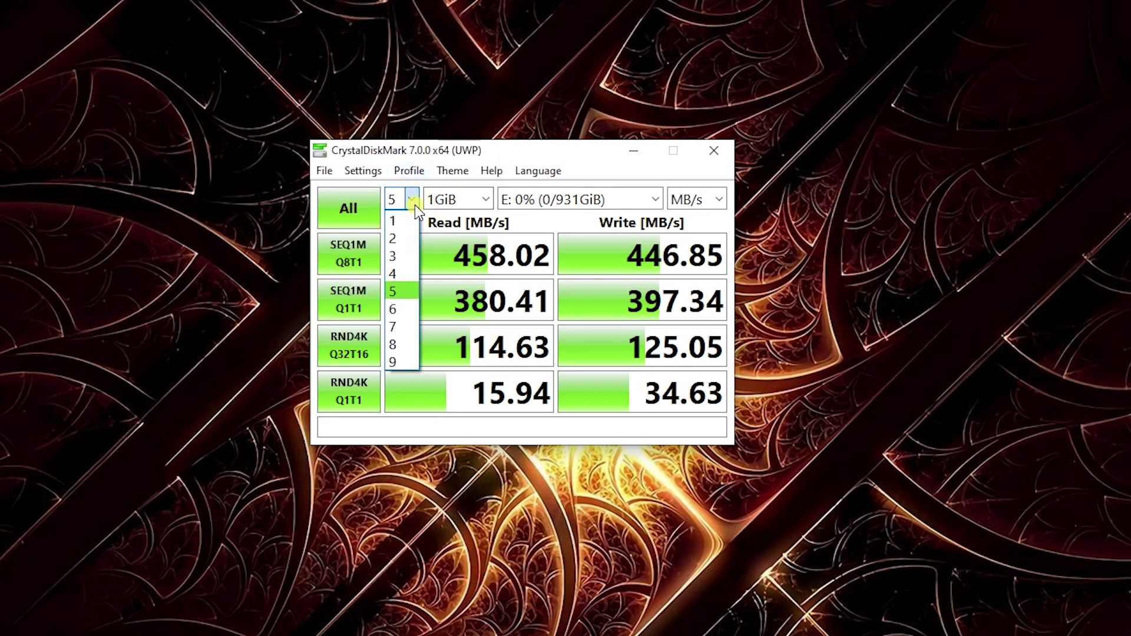
click(484, 201)
click(484, 200)
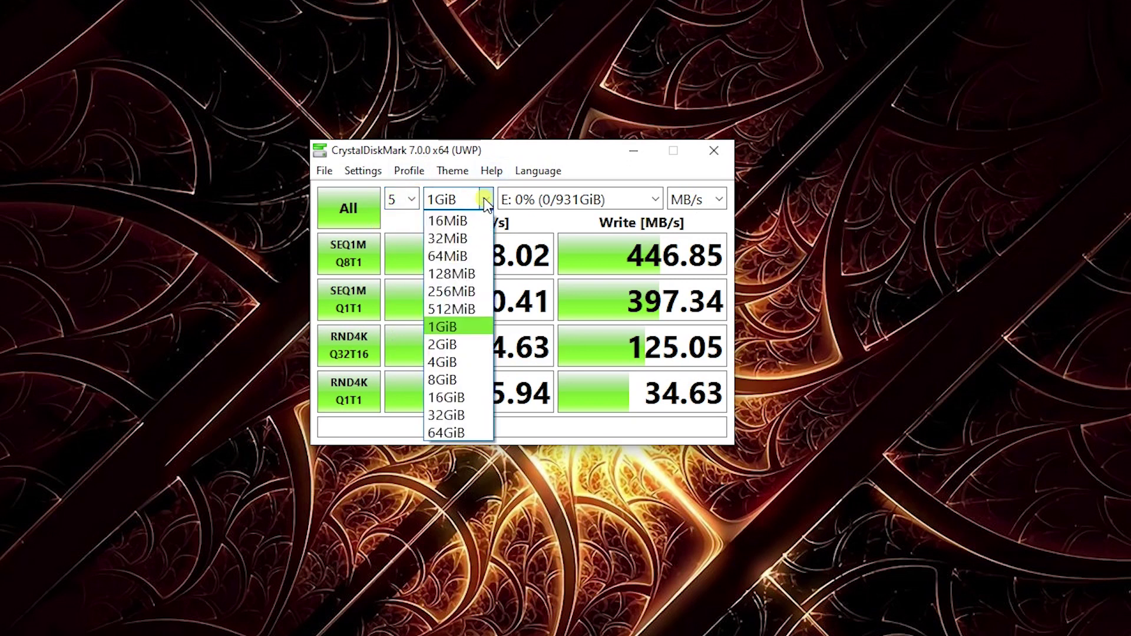
click(579, 157)
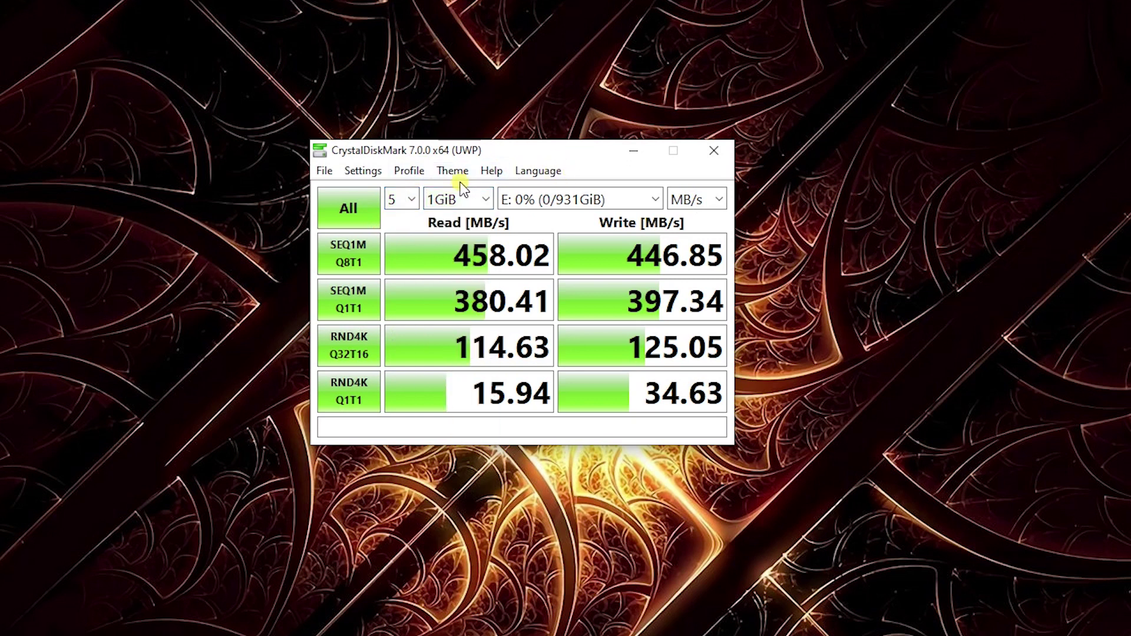
View the About CrystalDiskMark information, close it, and open the program's help
click(491, 171)
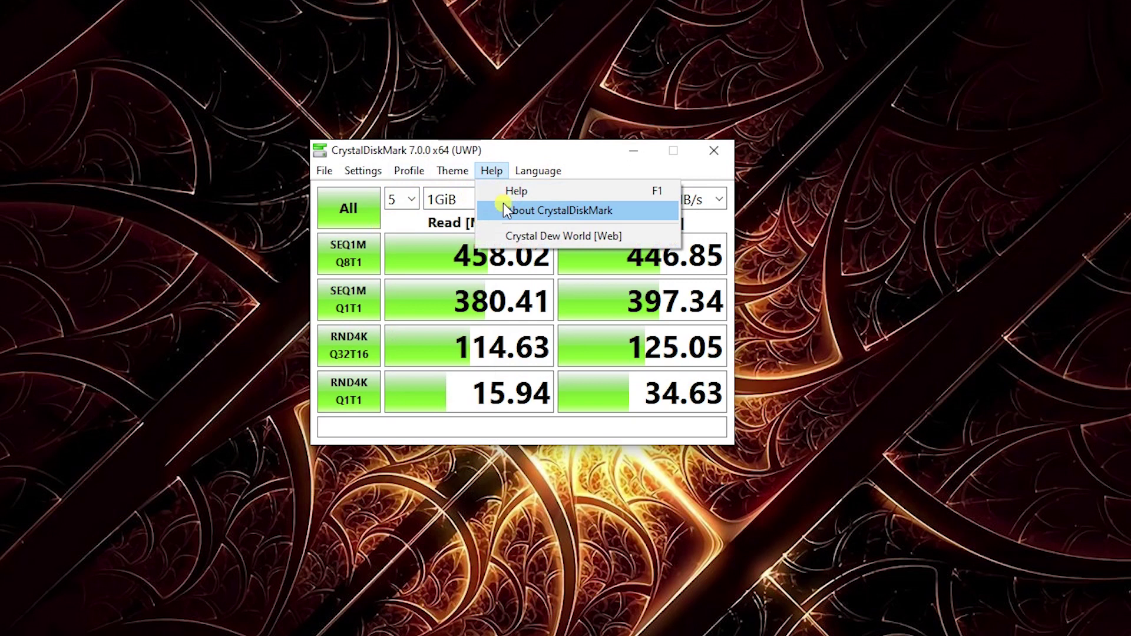
click(519, 211)
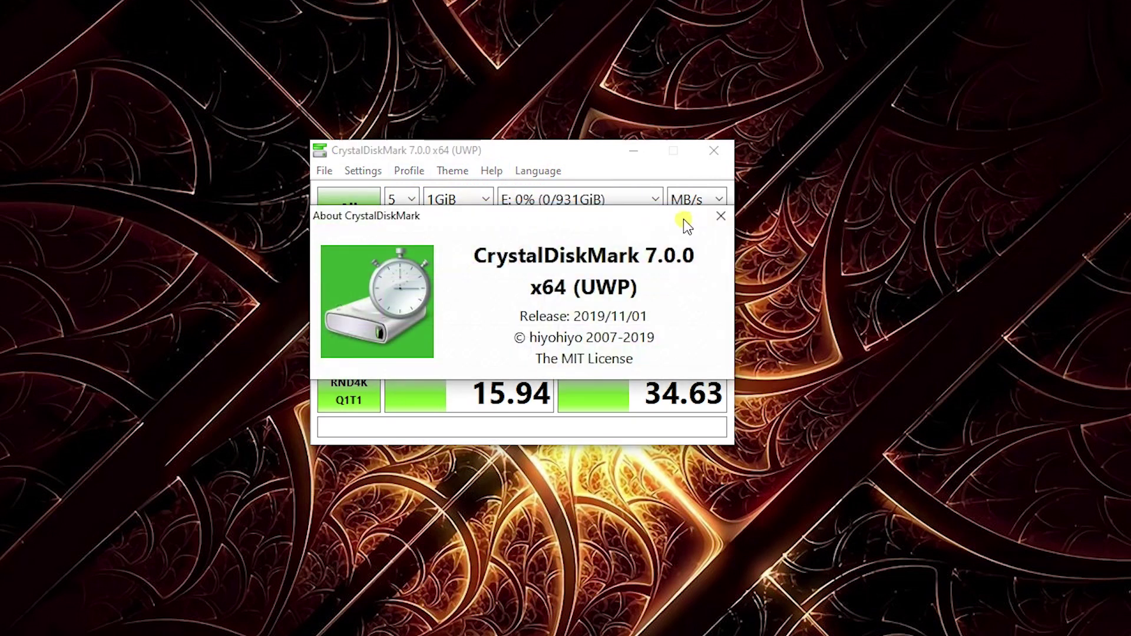
click(720, 216)
click(491, 171)
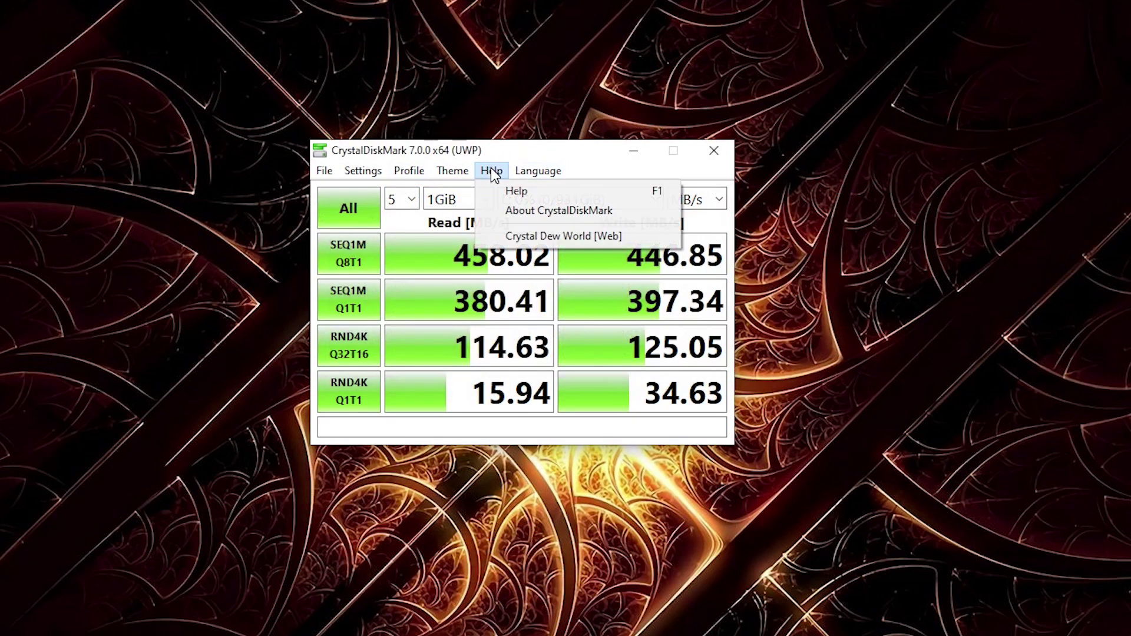
click(506, 194)
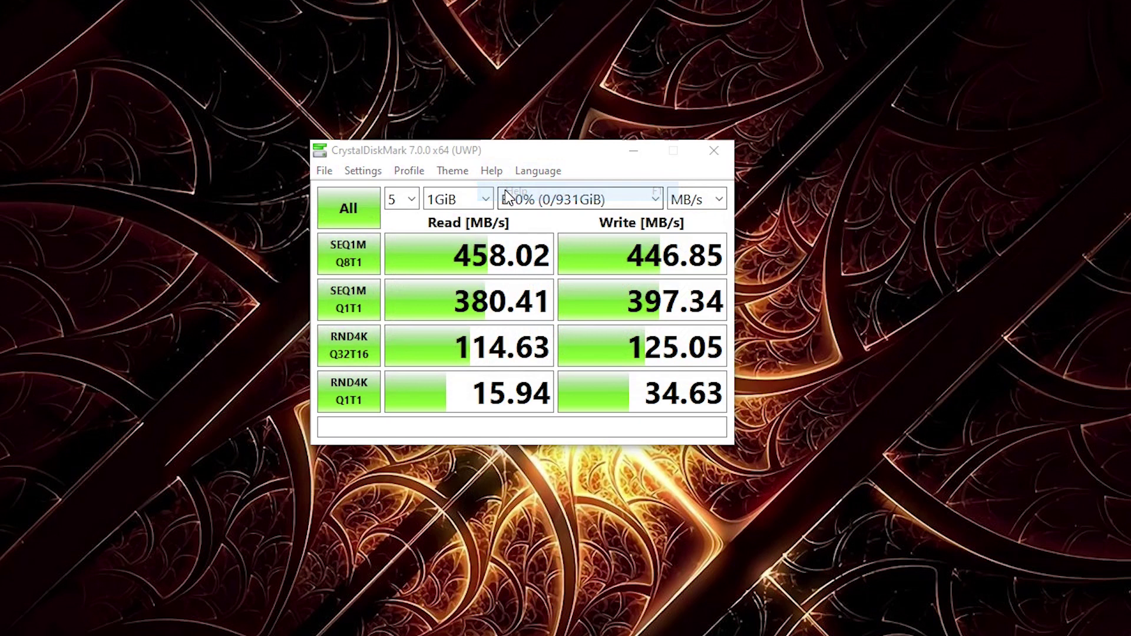